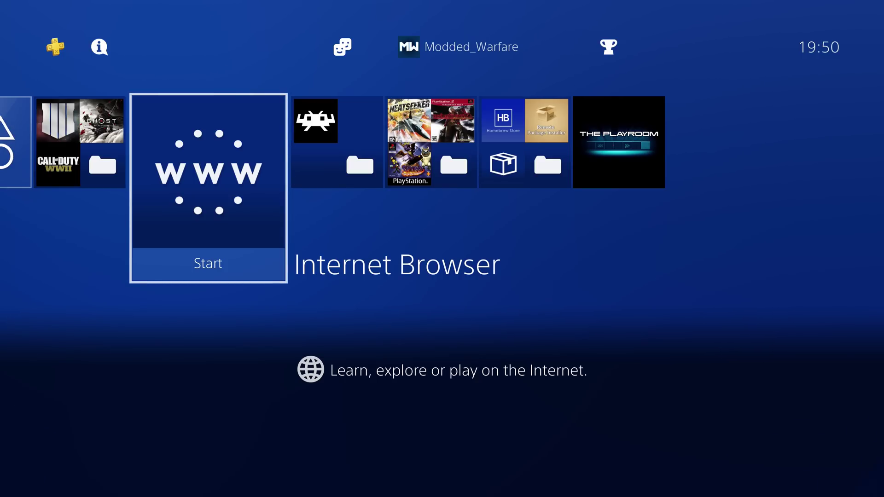
# Go to Settings > Application Saved Data Management > Saved Data in System Storage
pyautogui.press('Right')
pyautogui.press('Right')
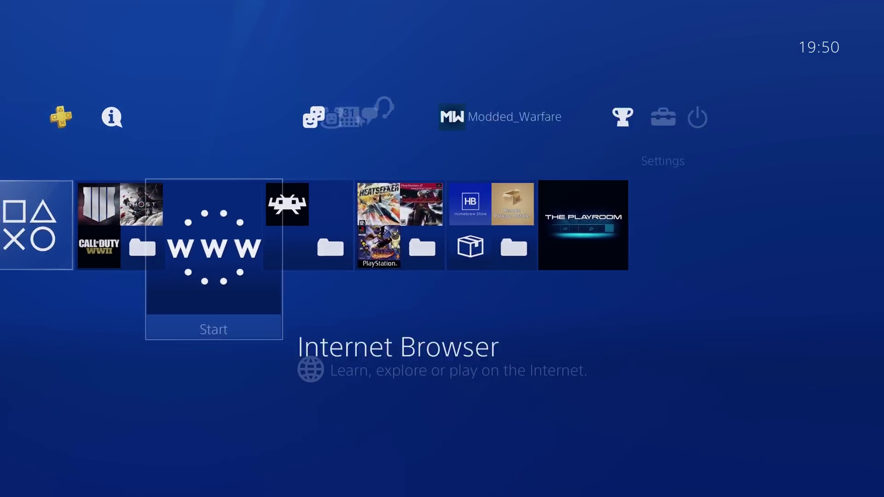
pyautogui.press('Right')
pyautogui.press('Left')
pyautogui.press('Return')
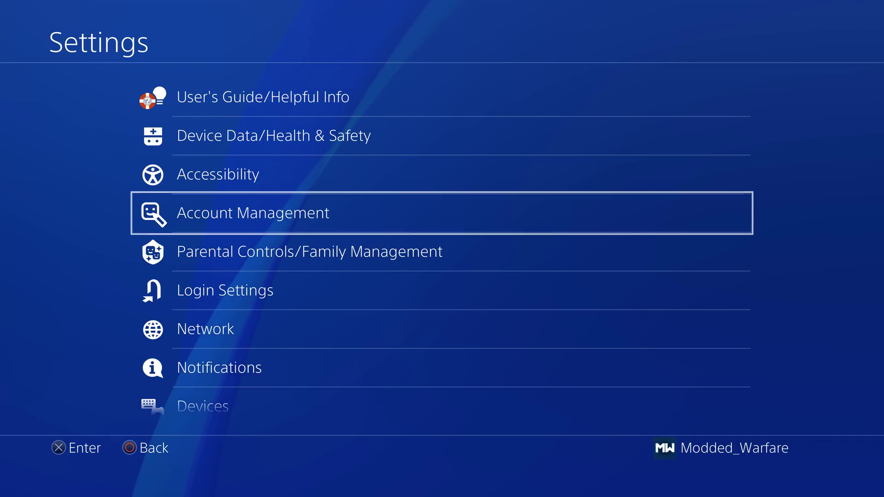
pyautogui.press('Down')
pyautogui.press('Down')
pyautogui.press('Down')
pyautogui.press('Down')
pyautogui.press('Down')
pyautogui.press('Down')
pyautogui.press('Down')
pyautogui.press('Down')
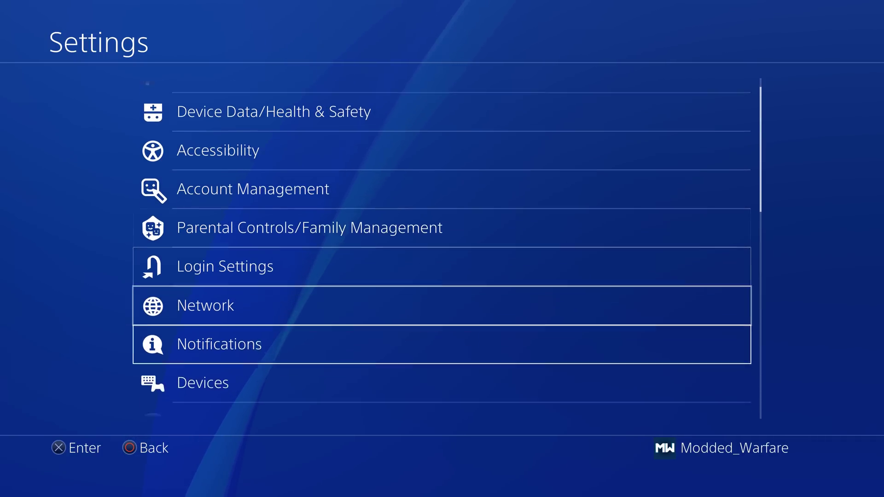
pyautogui.press('Return')
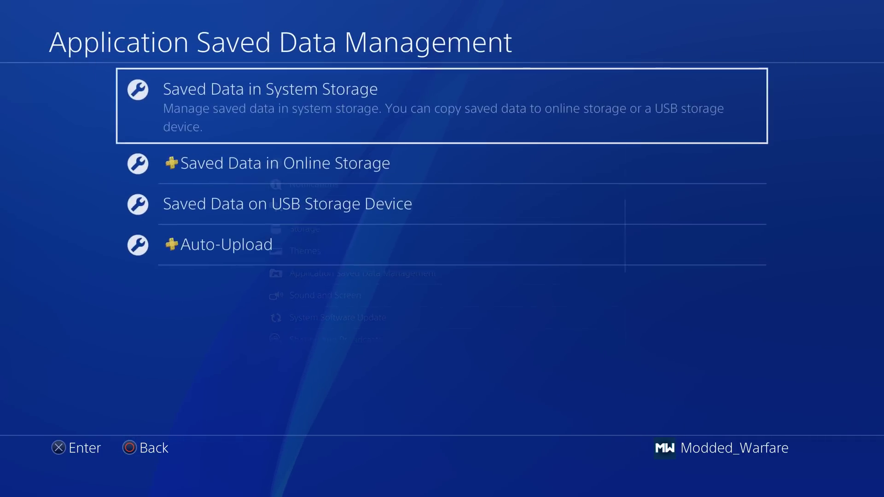
pyautogui.press('Down')
pyautogui.press('Up')
pyautogui.press('Return')
# Try Copy to USB Storage Device, dismiss error CE-32894-6, and return to the Settings list
pyautogui.press('Down')
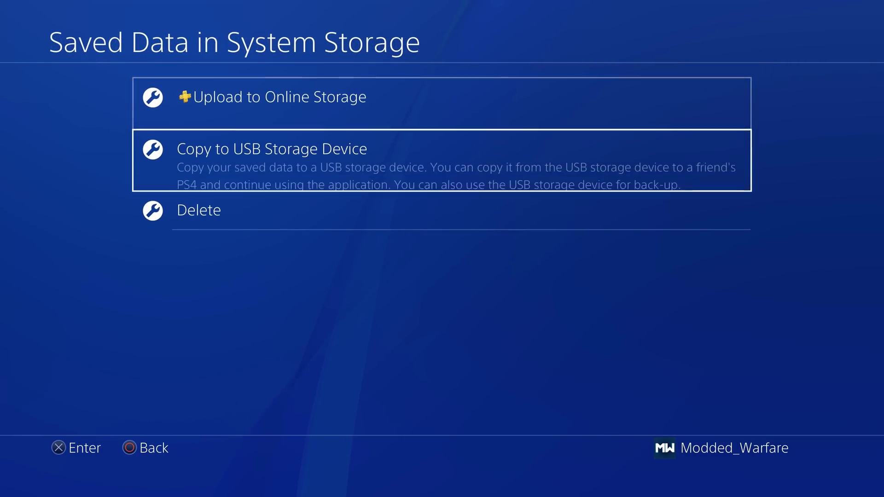
pyautogui.press('Return')
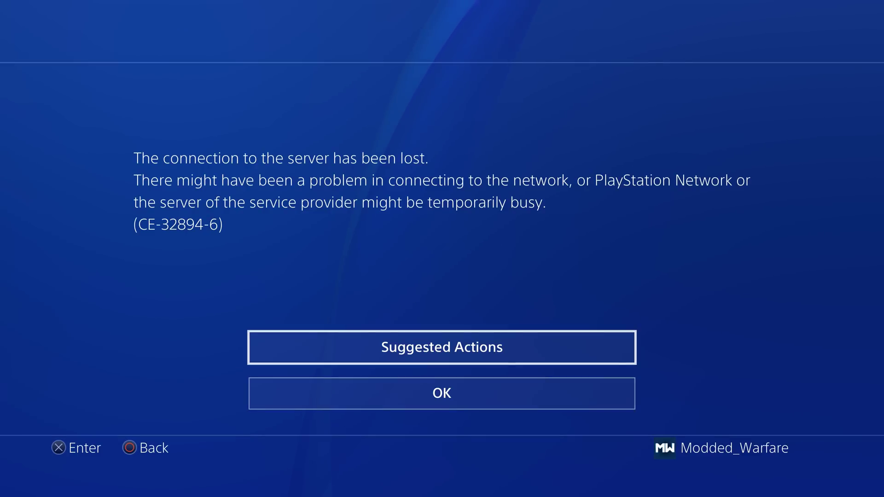
pyautogui.press('Down')
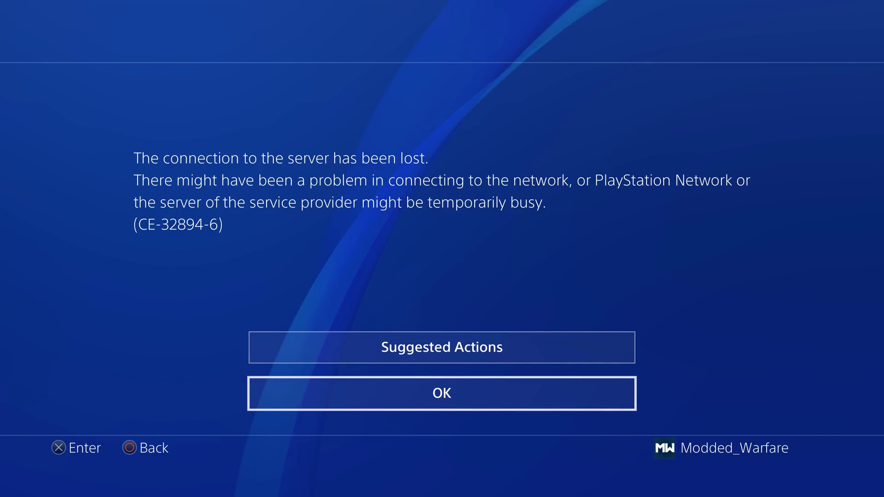
pyautogui.press('Return')
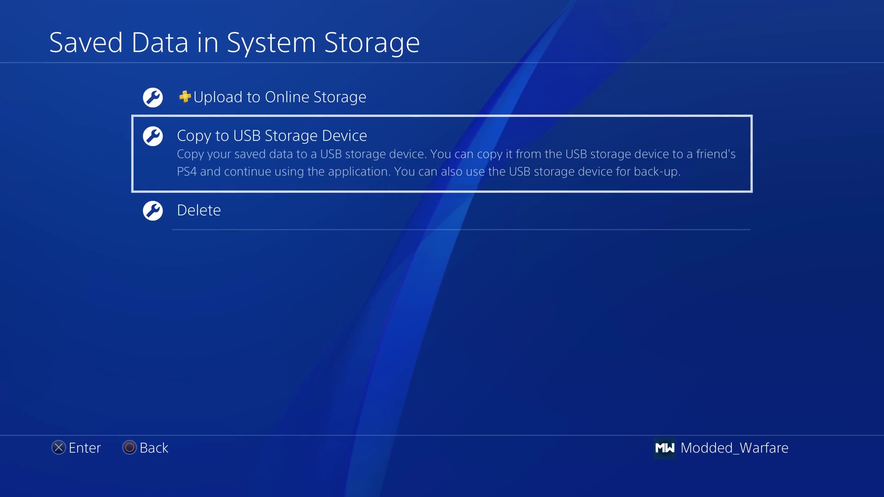
pyautogui.press('Escape')
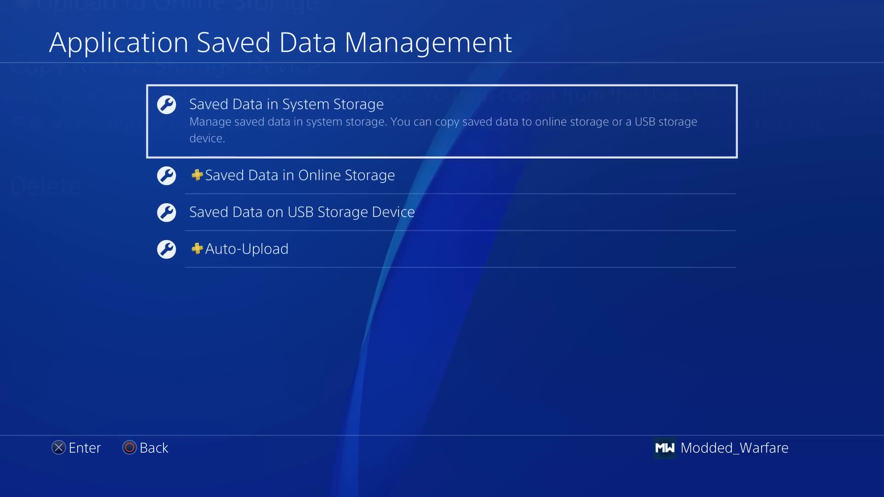
pyautogui.press('Escape')
pyautogui.press('Down')
pyautogui.press('Down')
pyautogui.press('Down')
pyautogui.press('Down')
pyautogui.press('Down')
pyautogui.press('Down')
pyautogui.press('Down')
pyautogui.press('Down')
pyautogui.press('Down')
pyautogui.press('Down')
pyautogui.press('Down')
pyautogui.press('Down')
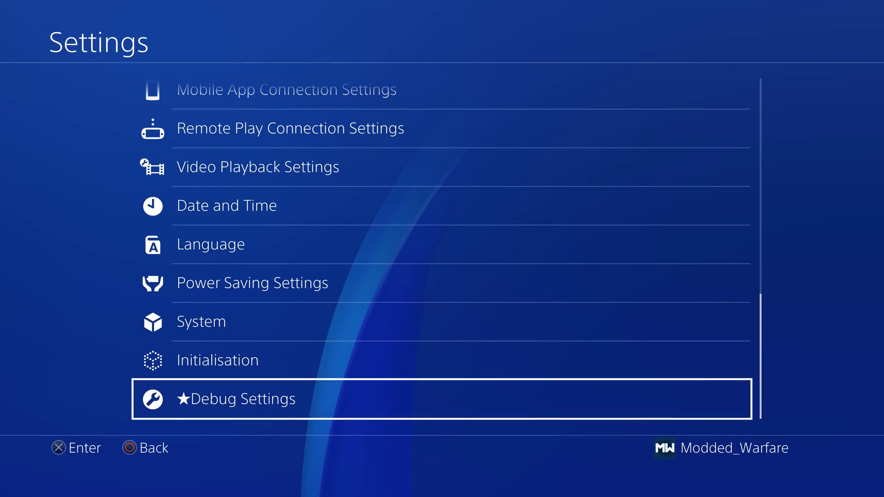
# Browse the Remote Play Connection Settings options, including adding a device
pyautogui.press('Up')
pyautogui.press('Up')
pyautogui.press('Up')
pyautogui.press('Up')
pyautogui.press('Up')
pyautogui.press('Up')
pyautogui.press('Up')
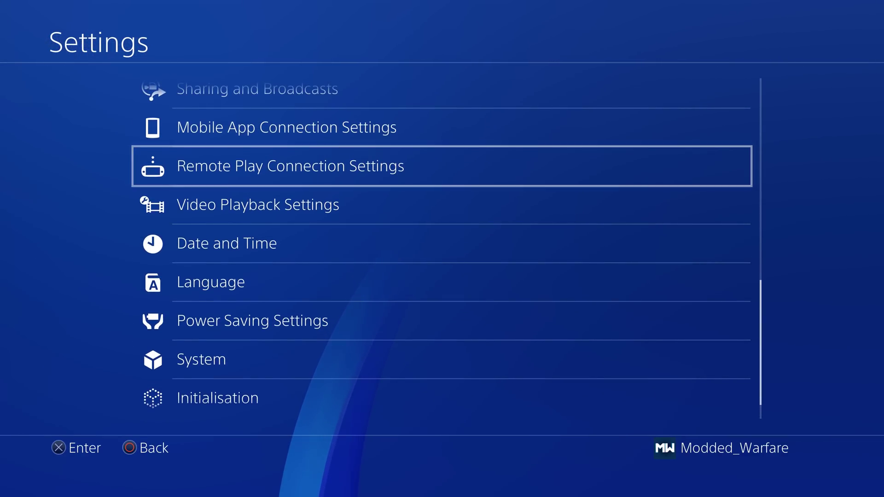
pyautogui.press('Return')
pyautogui.press('Down')
pyautogui.press('Down')
pyautogui.press('Down')
pyautogui.press('Up')
pyautogui.press('Up')
pyautogui.press('Up')
pyautogui.press('Down')
pyautogui.press('Down')
pyautogui.press('Up')
pyautogui.press('Up')
pyautogui.press('Escape')
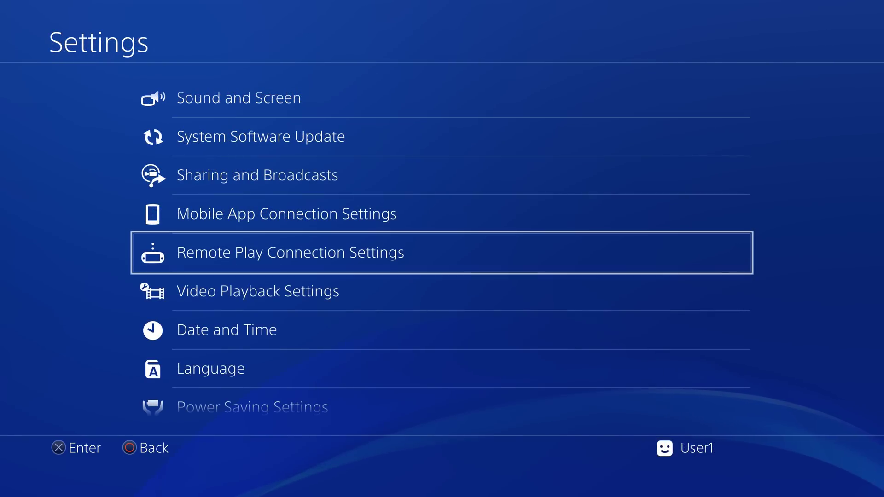
# Retry Remote Play settings, dismissing the PlayStation Network sign-in and DNS server errors
pyautogui.press('Return')
pyautogui.press('Escape')
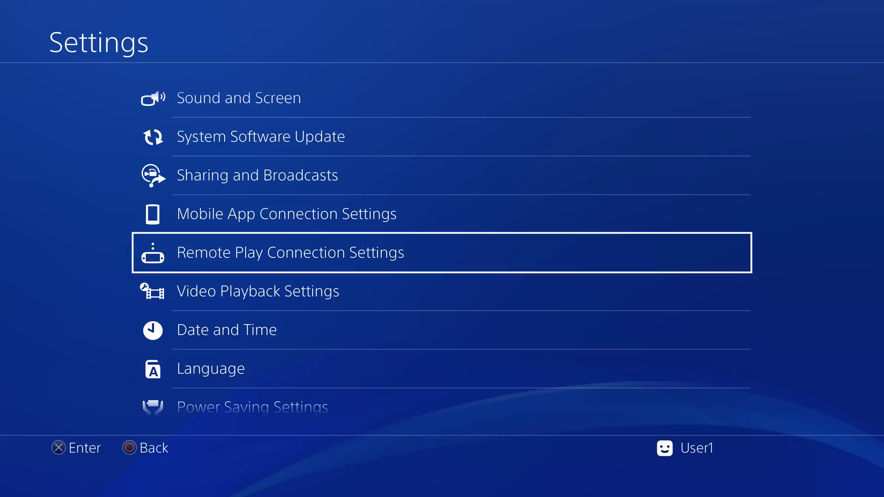
pyautogui.press('Return')
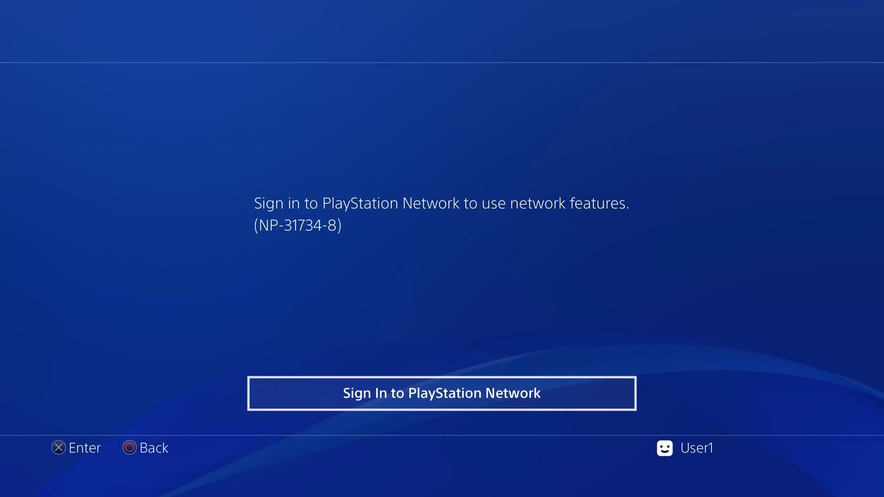
pyautogui.press('Return')
pyautogui.press('Escape')
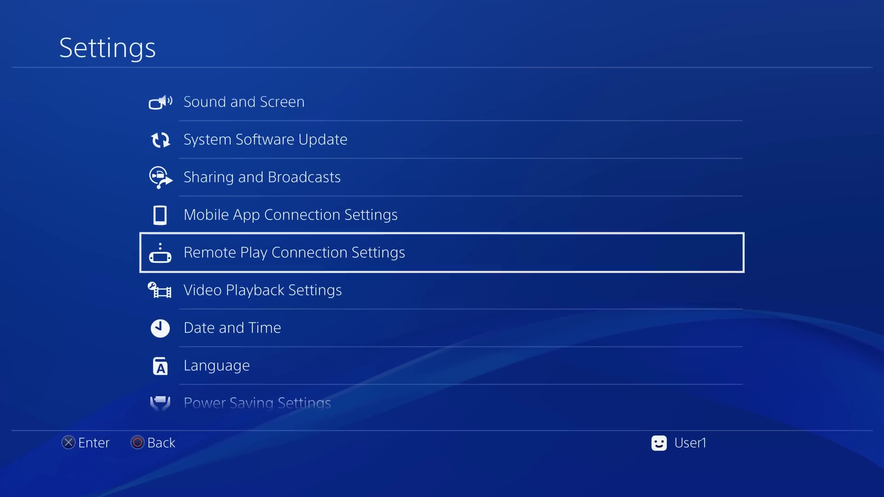
# Review the Add Device and direct PS Vita/PS TV options, then exit to the home screen
pyautogui.press('Return')
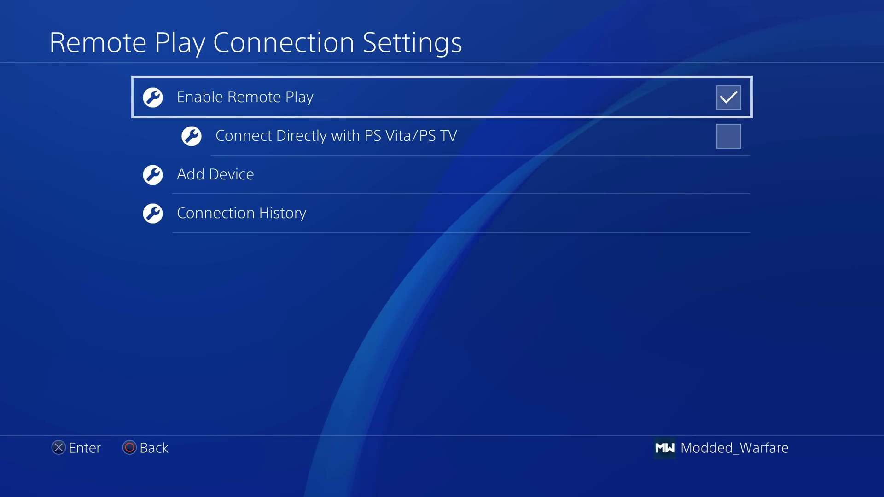
pyautogui.press('Down')
pyautogui.press('Down')
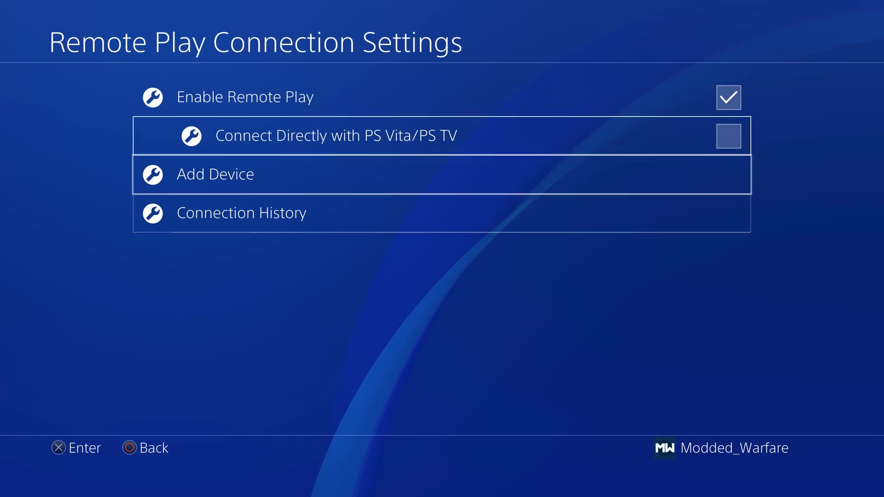
pyautogui.press('Up')
pyautogui.press('Escape')
pyautogui.press('Up')
pyautogui.press('Up')
pyautogui.press('Up')
pyautogui.press('Up')
pyautogui.press('Up')
pyautogui.press('Up')
pyautogui.press('Up')
pyautogui.press('Up')
pyautogui.press('Up')
pyautogui.press('Up')
pyautogui.press('Up')
pyautogui.press('Up')
pyautogui.press('Up')
pyautogui.press('Up')
pyautogui.press('Up')
pyautogui.press('Up')
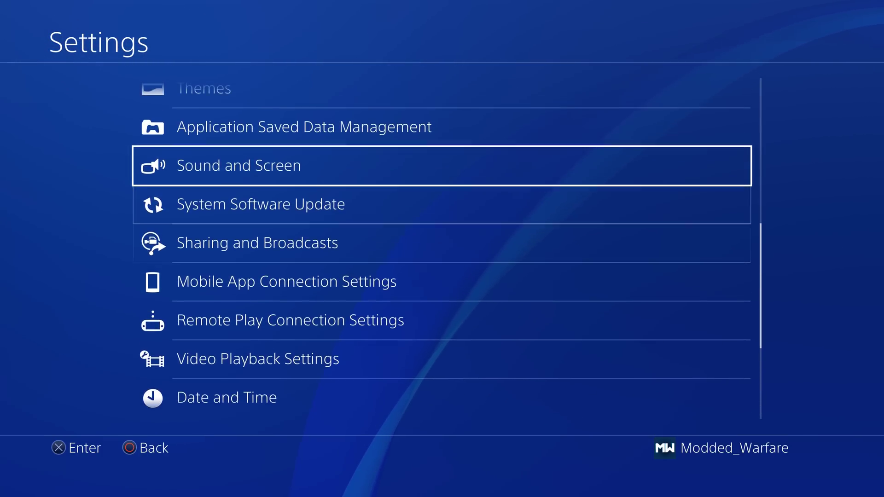
pyautogui.press('Escape')
pyautogui.press('Down')
pyautogui.press('Left')
pyautogui.press('Left')
pyautogui.press('Right')
pyautogui.press('Right')
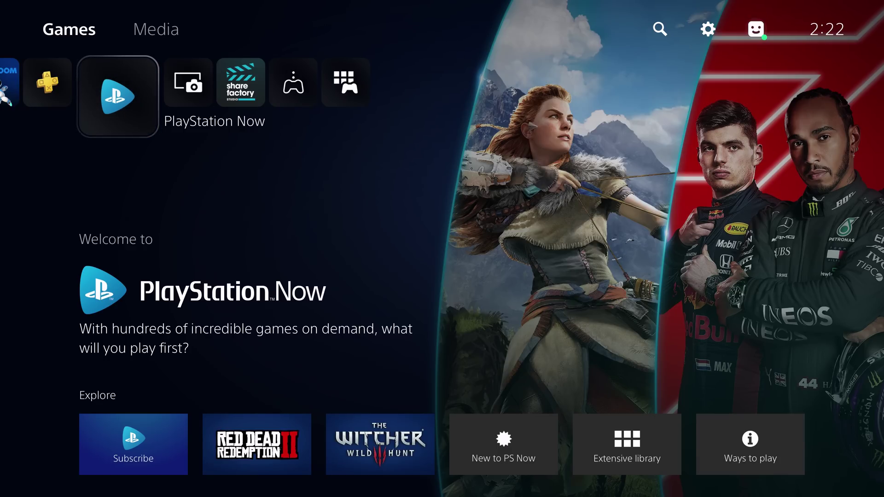
# Open the signed-in user's Profile page through the Control Centre account menu
pyautogui.press('Escape')
pyautogui.press('Return')
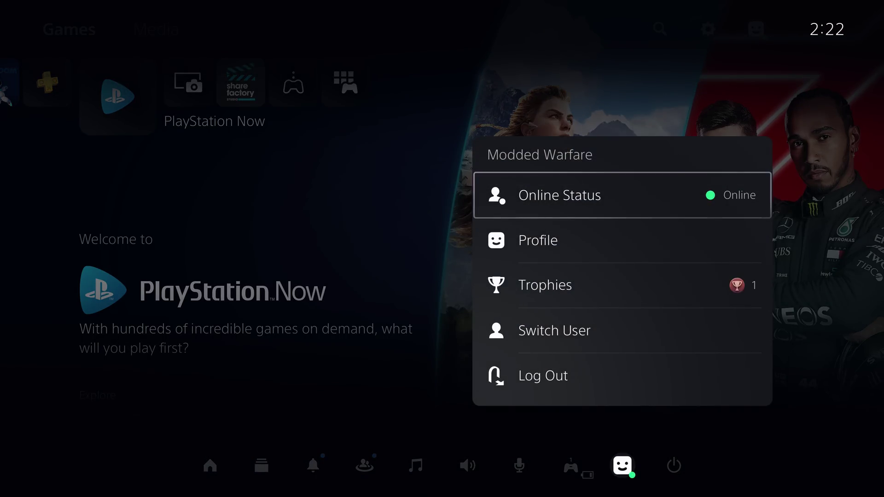
pyautogui.press('Down')
pyautogui.press('Down')
pyautogui.press('Down')
pyautogui.press('Up')
pyautogui.press('Up')
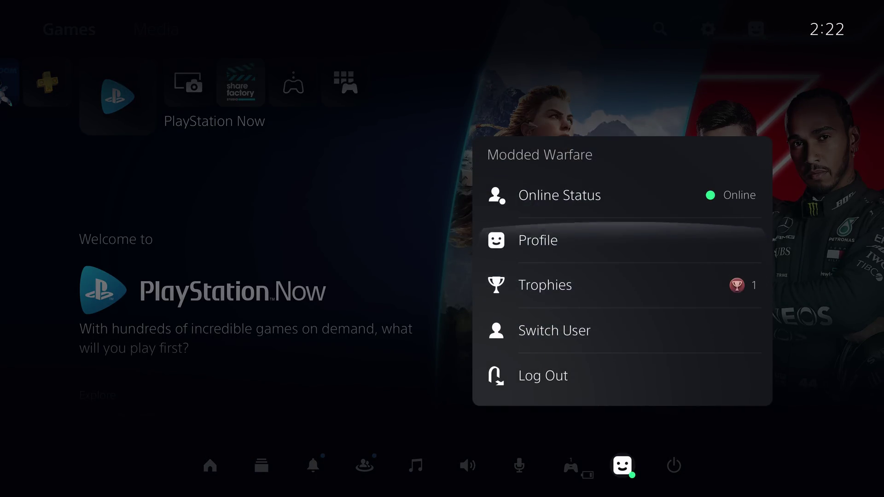
pyautogui.press('Return')
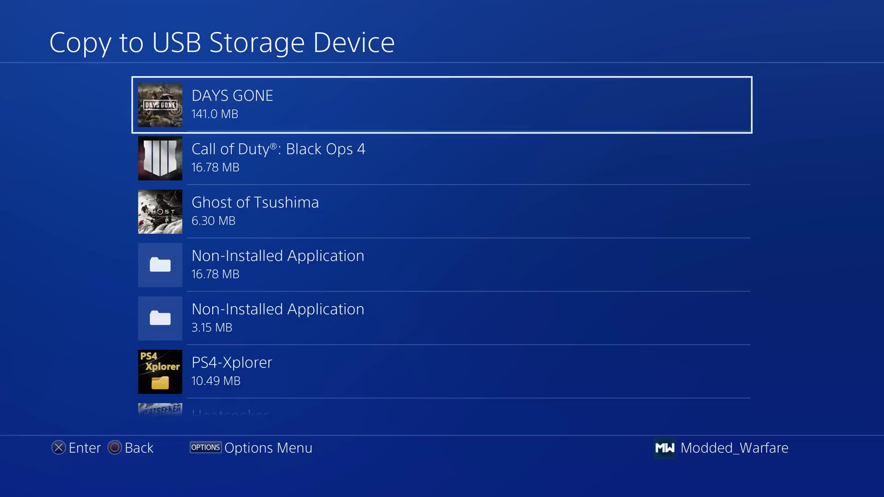
# Select all Days Gone saves, including the player profile, and copy them to USB
pyautogui.press('Return')
pyautogui.press('Right')
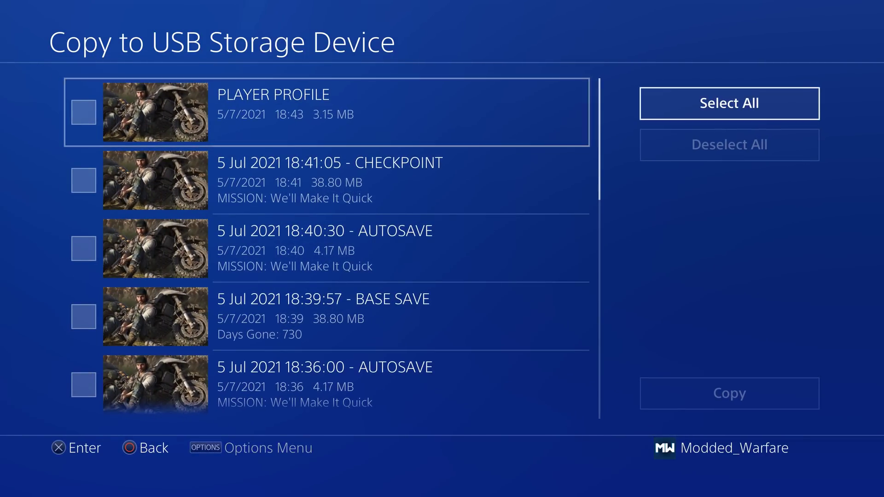
pyautogui.press('Return')
pyautogui.press('Down')
pyautogui.press('Down')
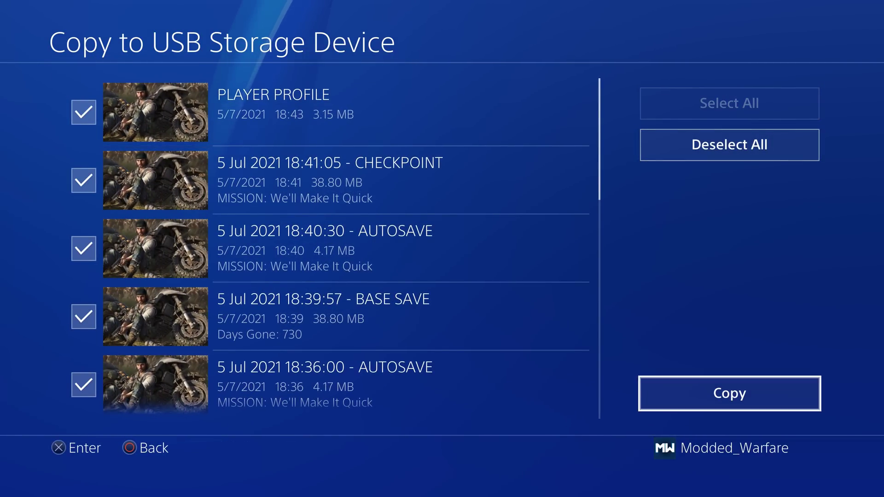
pyautogui.press('Return')
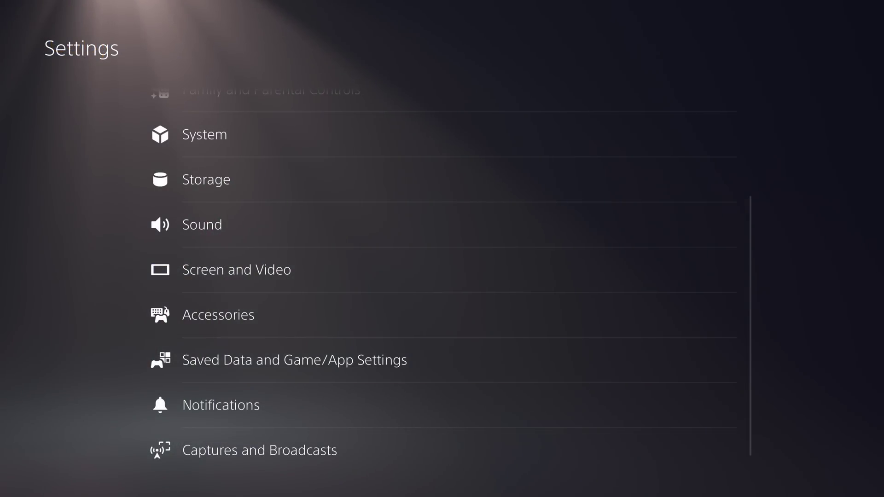
# Copy all DAYS GONE PS4 saves (141.0 MB) from the USB drive to console storage
pyautogui.press('Return')
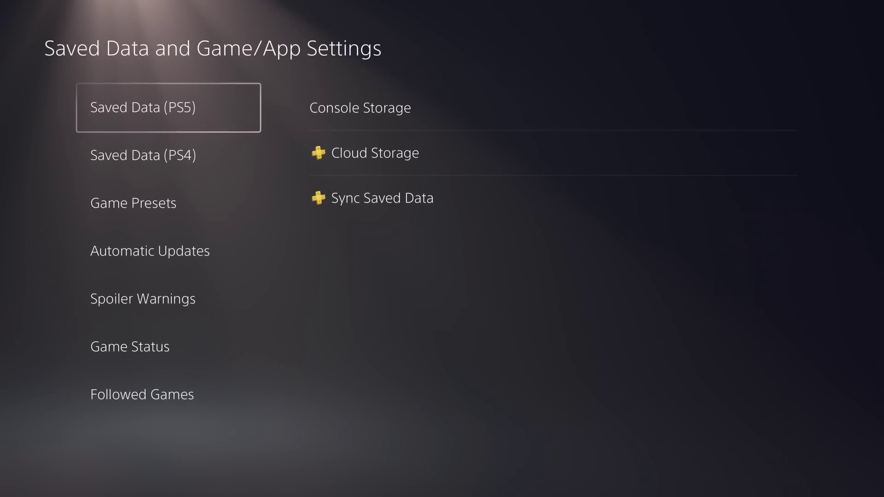
pyautogui.press('Down')
pyautogui.press('Right')
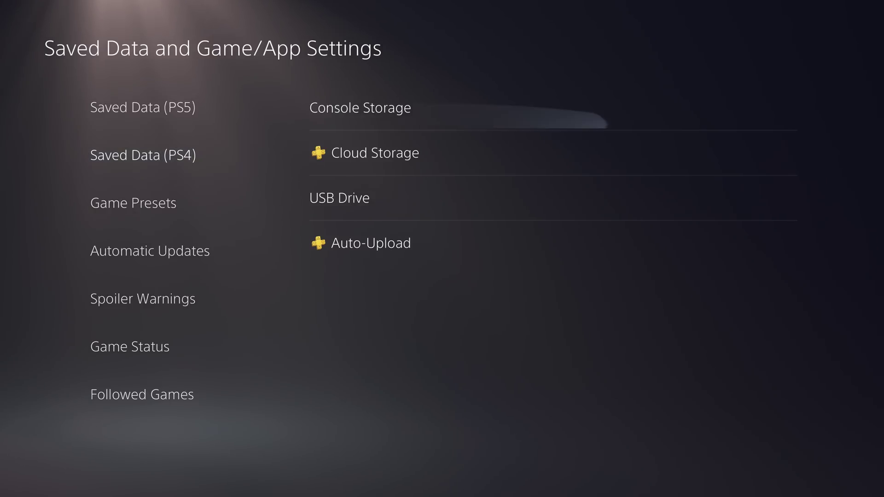
pyautogui.press('Down')
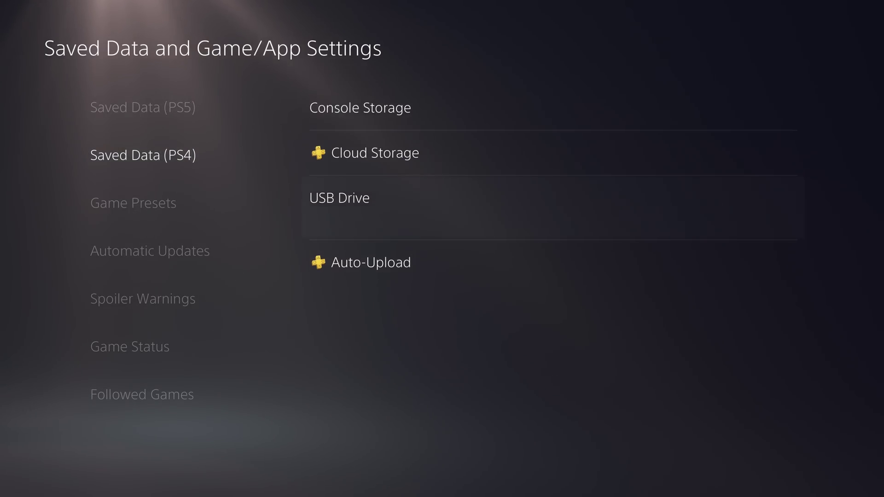
pyautogui.press('Return')
pyautogui.press('Return')
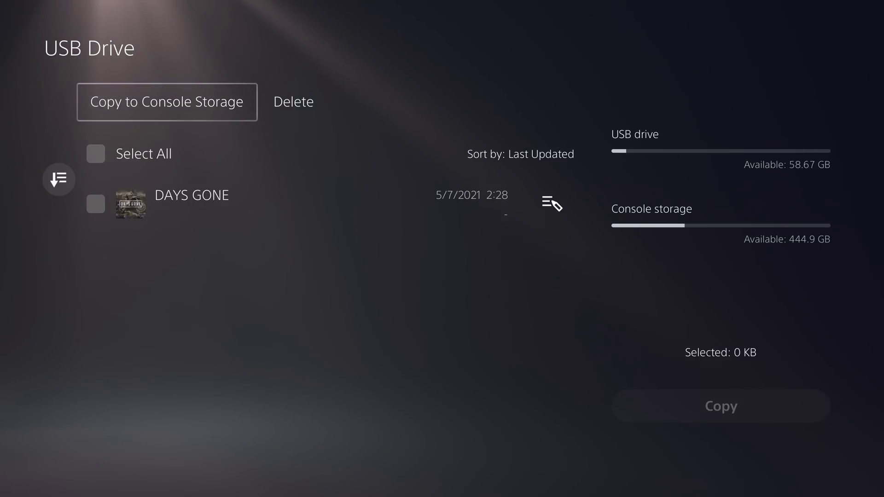
pyautogui.press('Down')
pyautogui.press('Up')
pyautogui.press('Return')
pyautogui.press('Down')
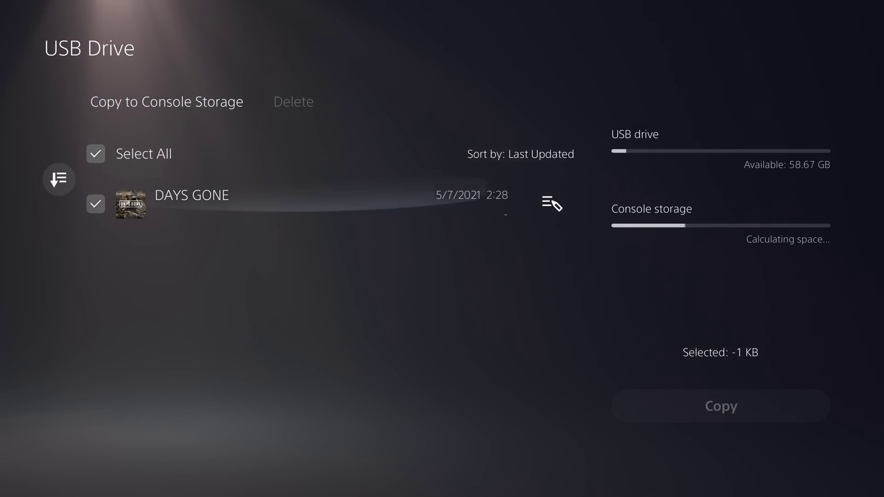
pyautogui.press('Right')
pyautogui.press('Right')
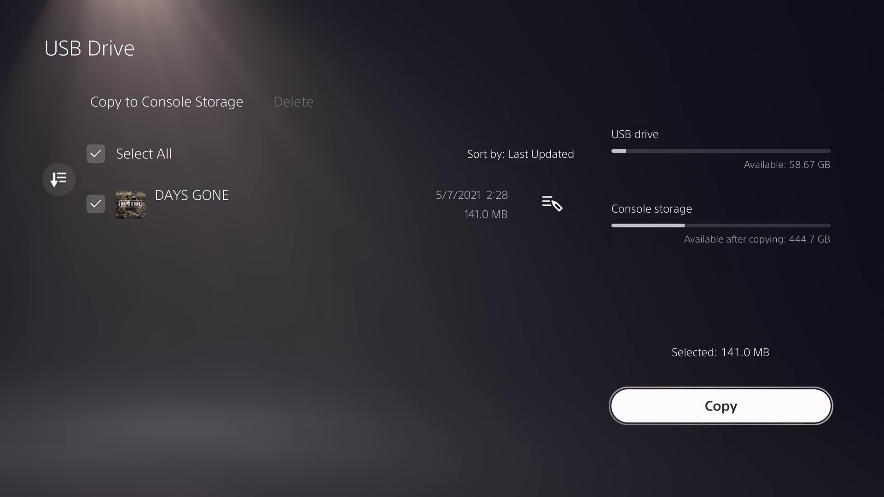
pyautogui.press('Return')
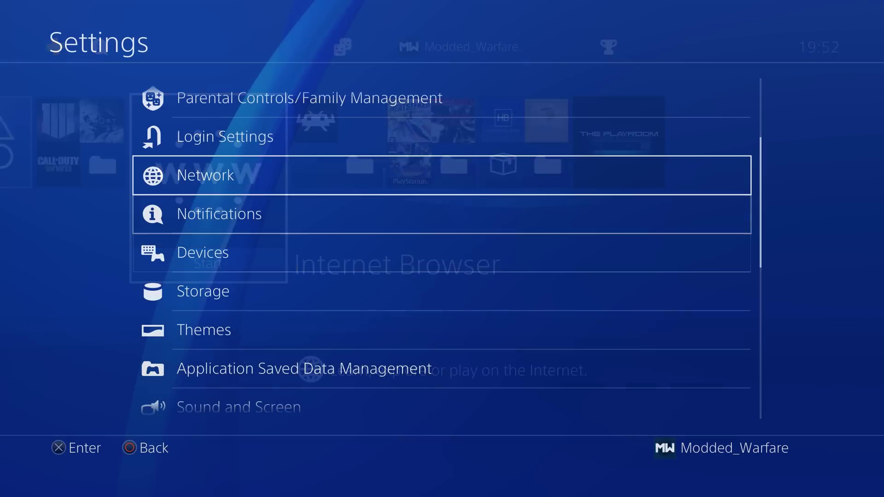
# Start Create User from Settings > Login Settings > User Management
pyautogui.press('Up')
pyautogui.press('Return')
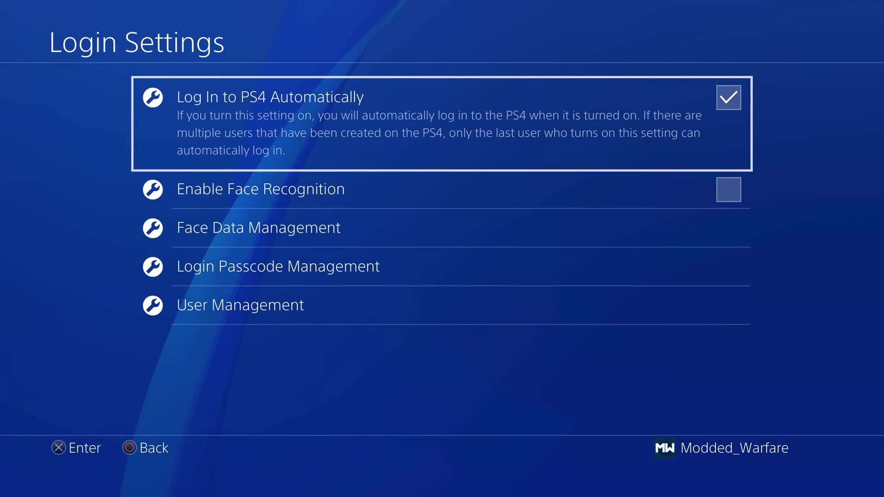
pyautogui.press('Down')
pyautogui.press('Down')
pyautogui.press('Down')
pyautogui.press('Down')
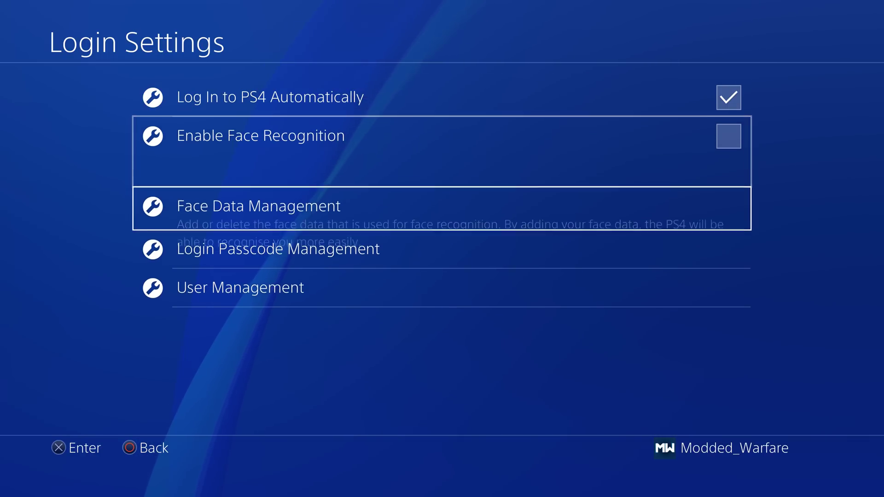
pyautogui.press('Return')
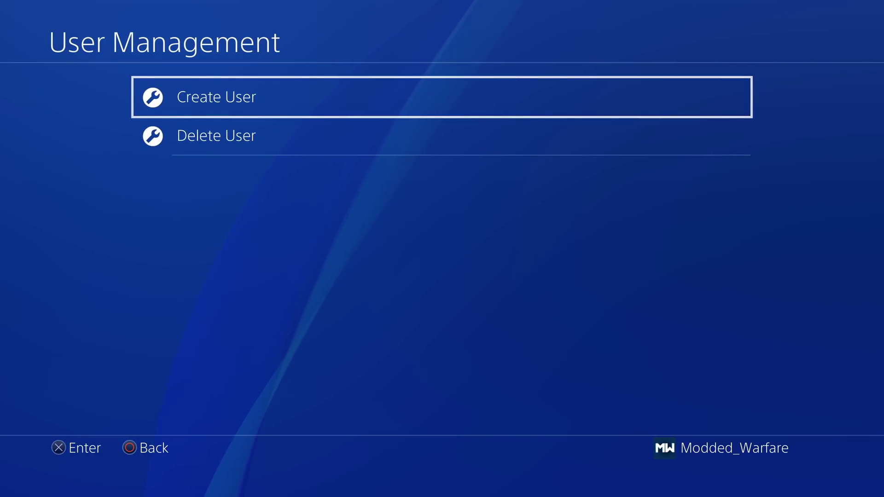
pyautogui.press('Return')
# Accept the agreement, skip PSN sign-in, and confirm local user User1, then back out
pyautogui.press('Right')
pyautogui.press('Return')
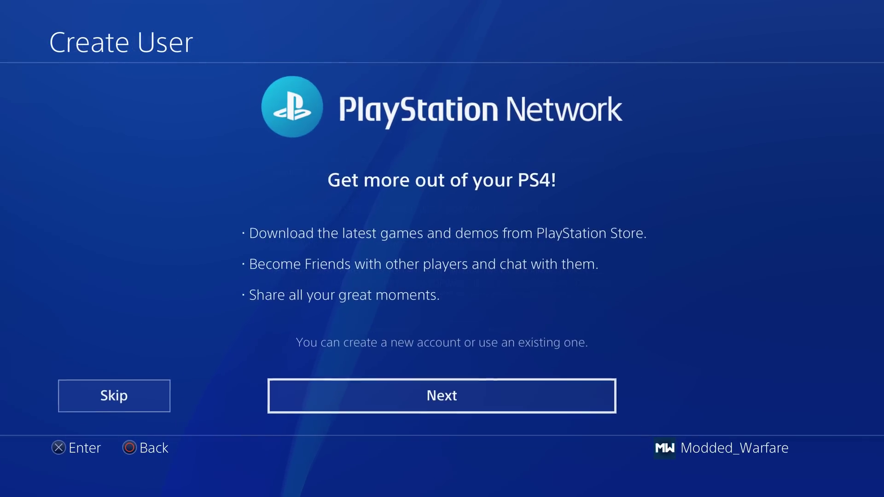
pyautogui.press('Left')
pyautogui.press('Return')
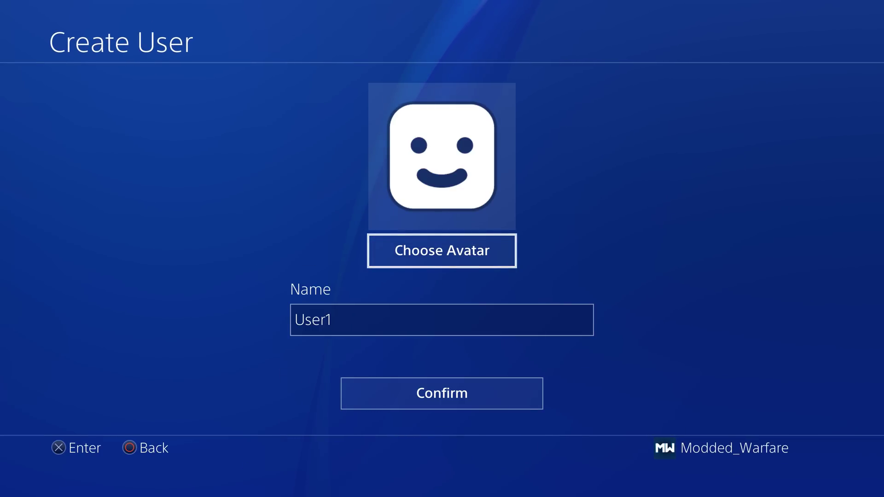
pyautogui.press('Down')
pyautogui.press('Down')
pyautogui.press('Return')
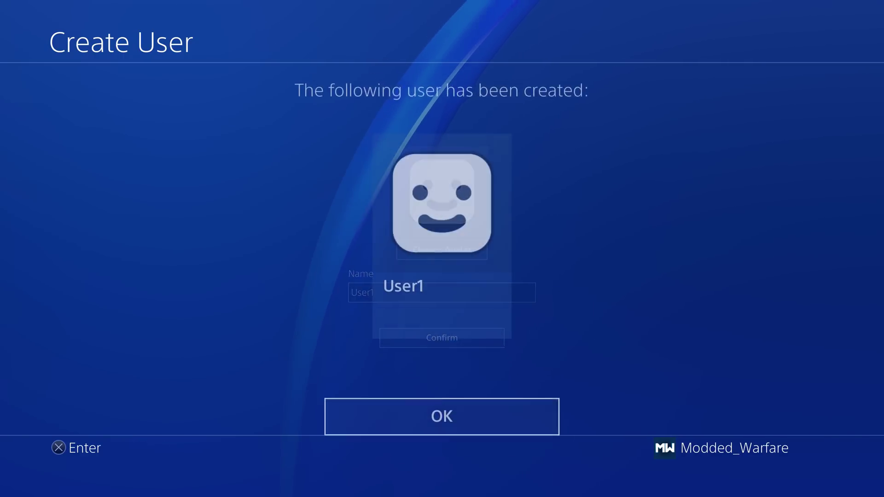
pyautogui.press('Return')
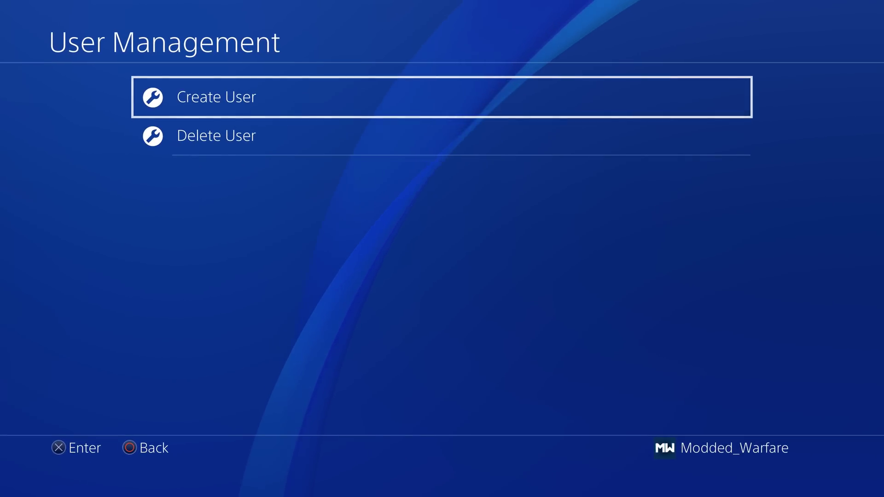
pyautogui.press('Escape')
pyautogui.press('Escape')
pyautogui.press('Escape')
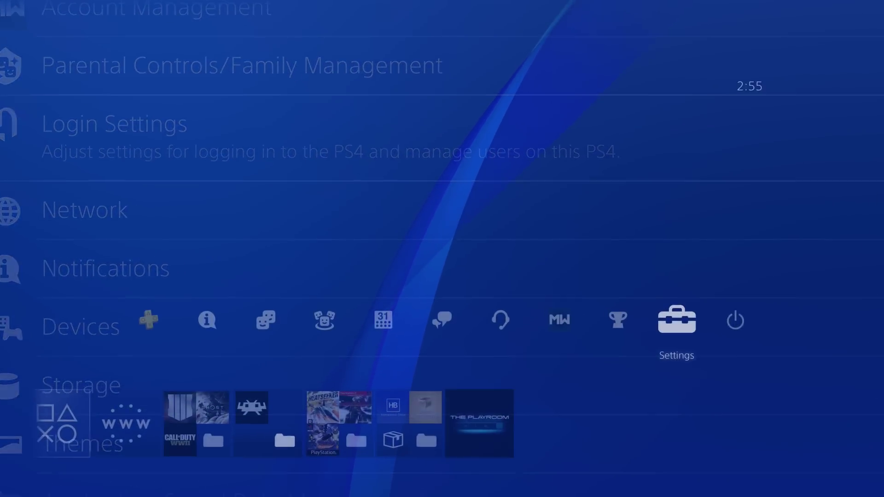
pyautogui.press('Down')
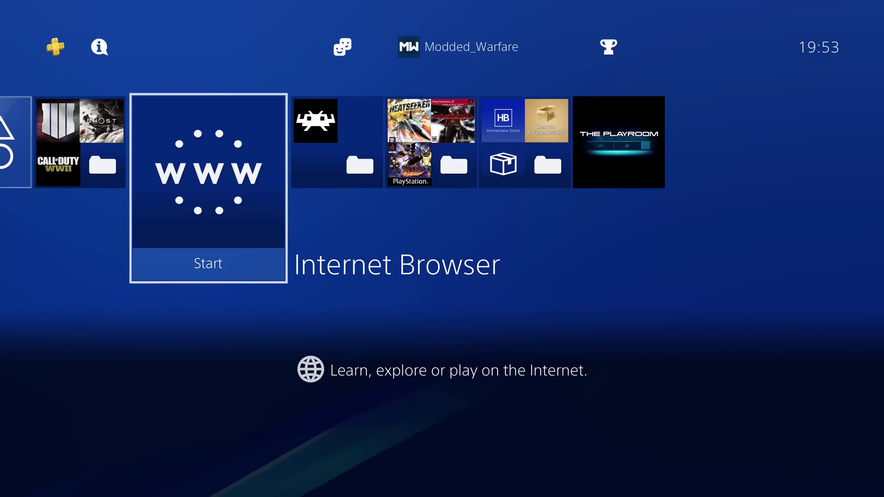
pyautogui.press('Right')
pyautogui.press('Left')
pyautogui.press('Left')
pyautogui.press('Right')
pyautogui.press('Right')
pyautogui.press('Left')
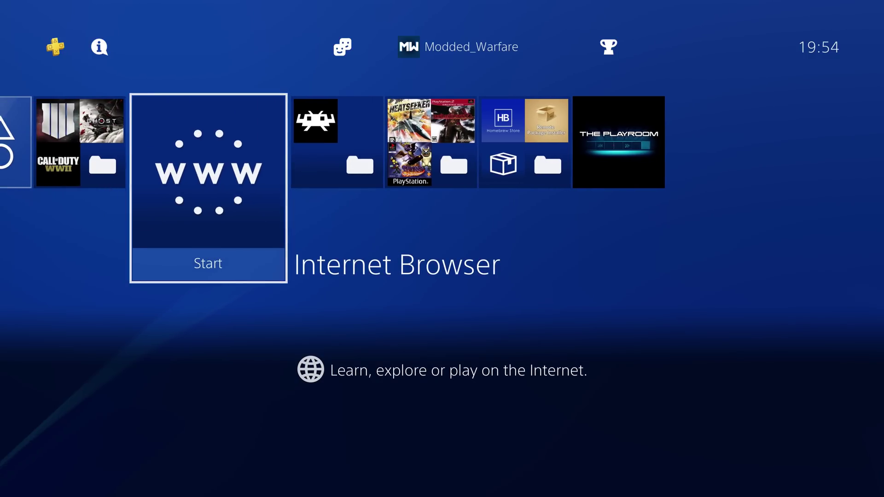
pyautogui.press('Return')
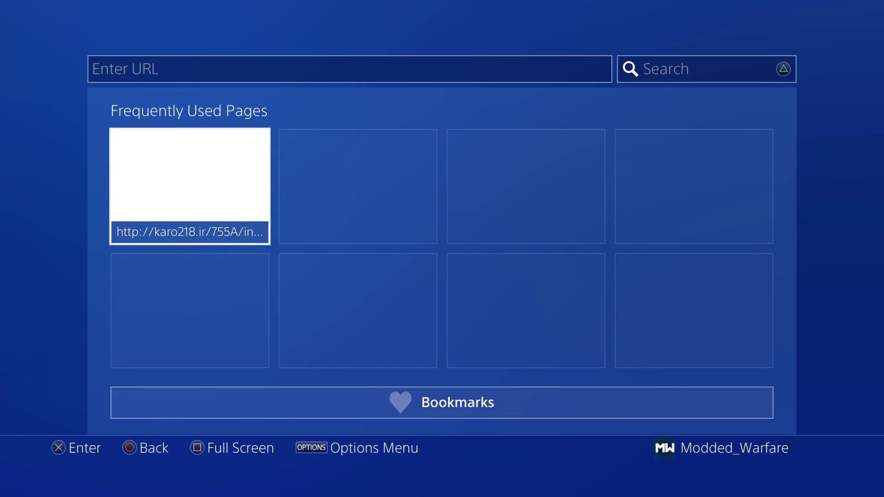
pyautogui.press('Return')
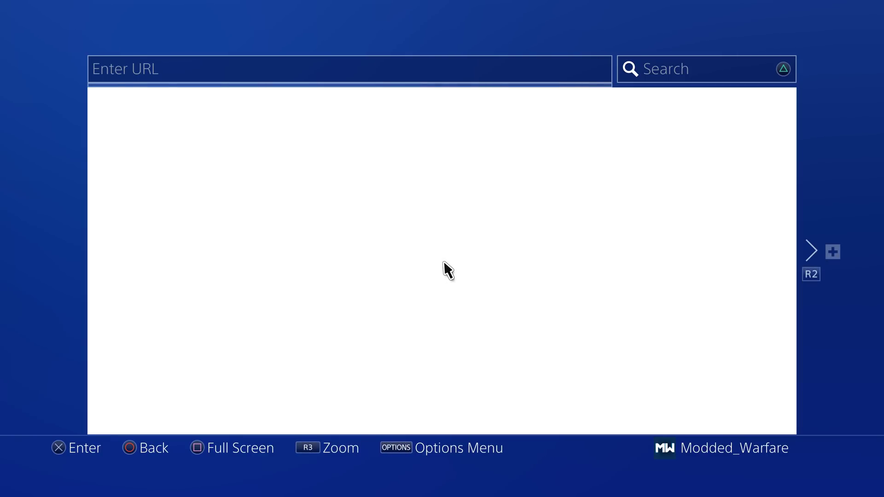
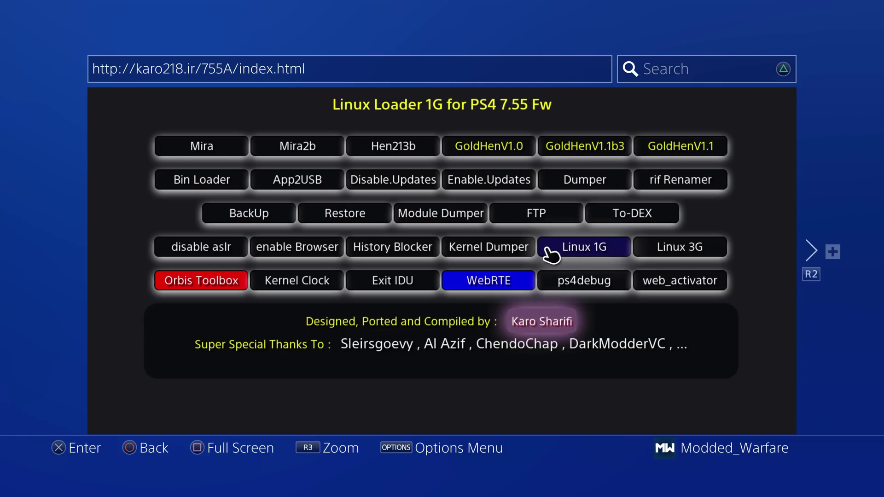
# Launch the web_activator payload from the Karo218 host page, bringing up the Waiting For Payload notice
pyautogui.click(670, 282)
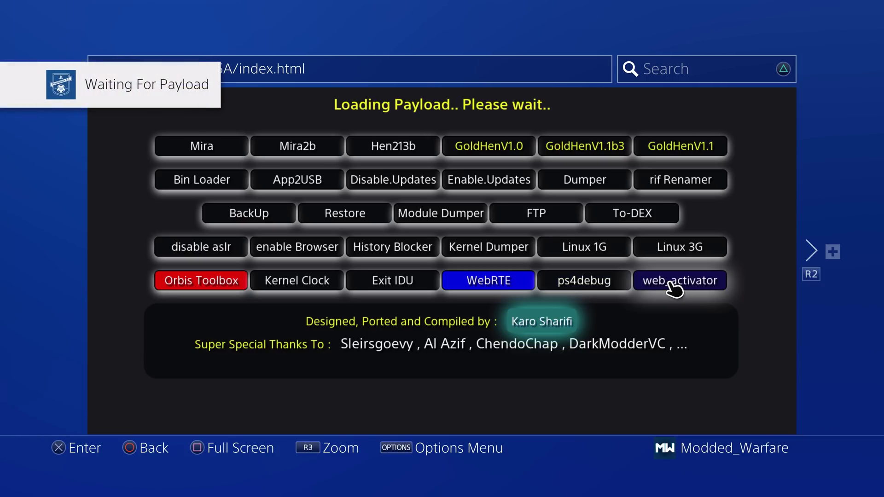
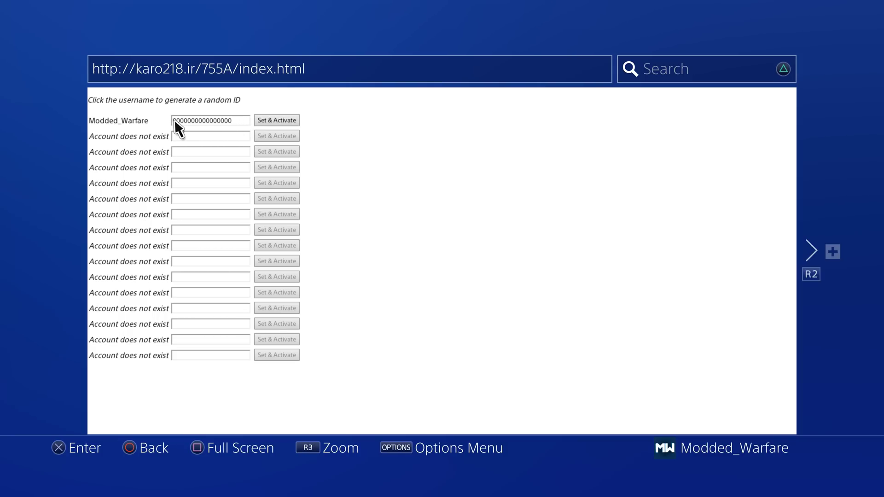
# Replace the final digit of Modded_Warfare's account ID with 2 and confirm the edit
pyautogui.click(242, 120)
pyautogui.press('Up')
pyautogui.press('Up')
pyautogui.press('Left')
pyautogui.press('Left')
pyautogui.press('BackSpace')
pyautogui.press('Left')
pyautogui.write('2')
pyautogui.press('Return')
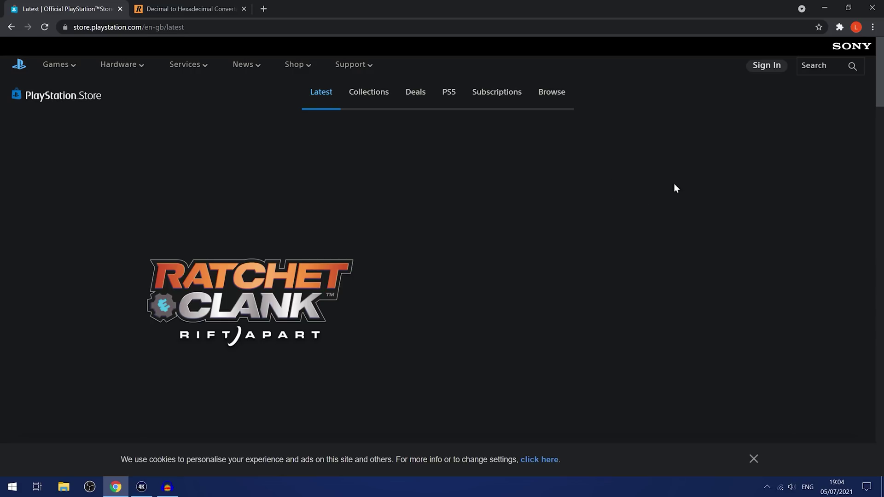
# Open the Sony account sign-in page, then show Chrome developer tools with network activity (Ctrl+Shift+I)
pyautogui.click(767, 66)
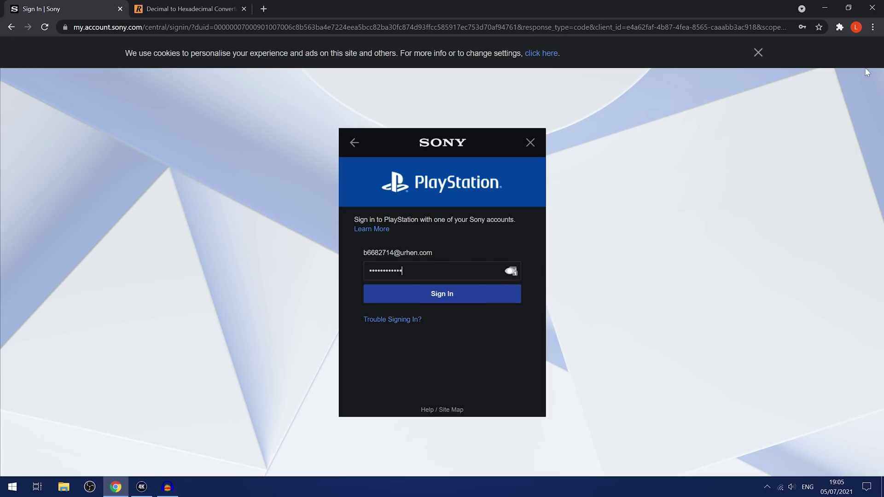
pyautogui.click(874, 29)
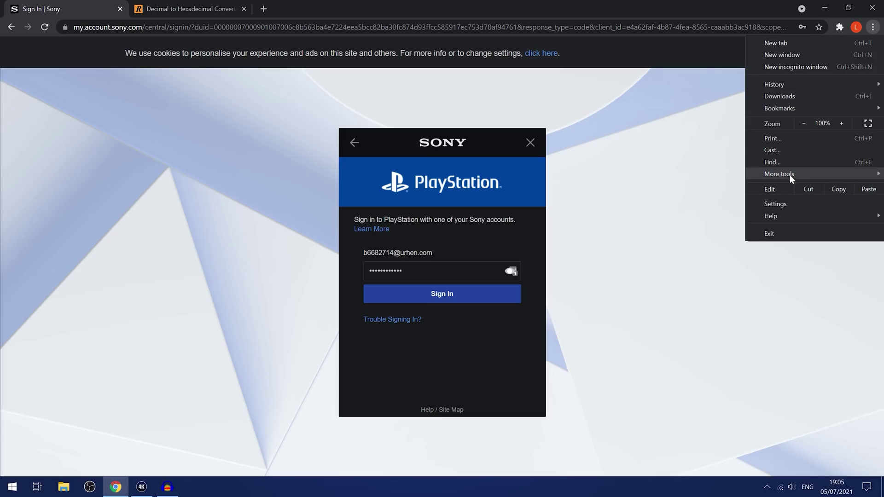
pyautogui.moveTo(790, 175)
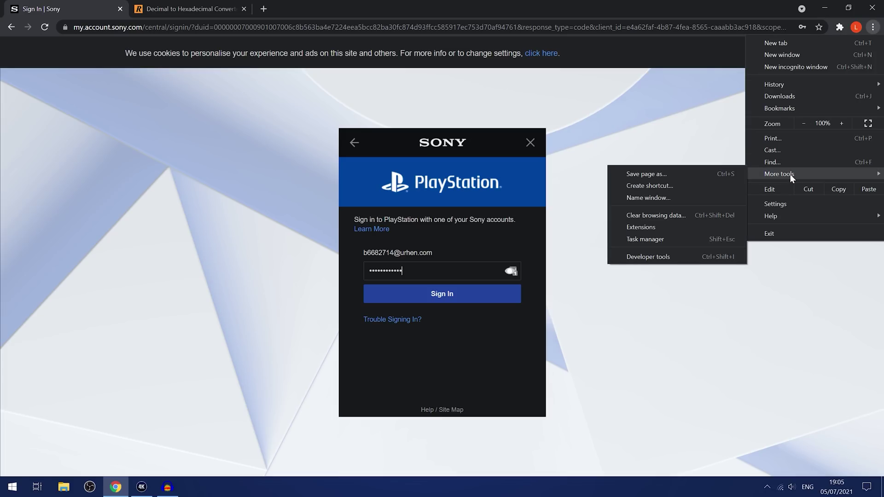
pyautogui.click(685, 300)
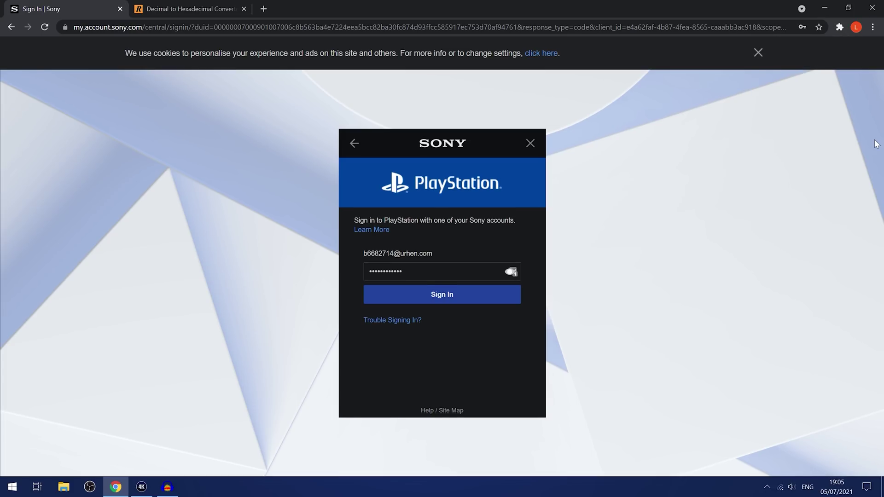
pyautogui.hotkey('ctrl', 'shift', 'i')
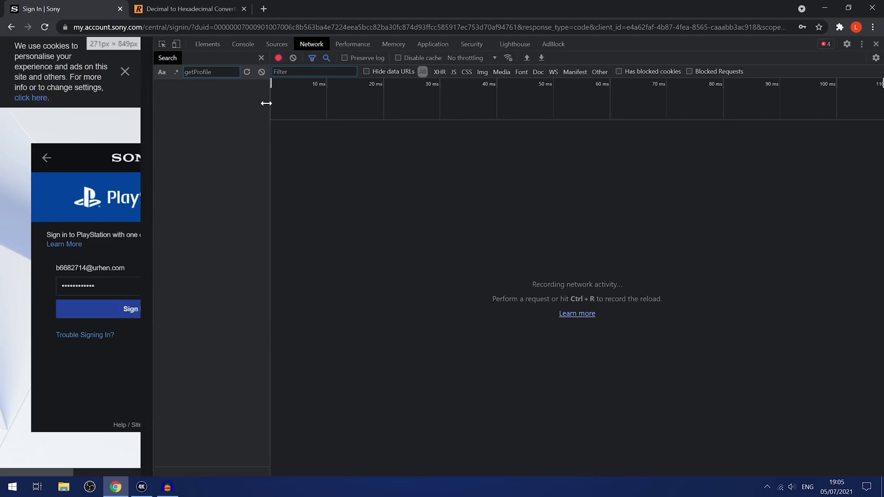